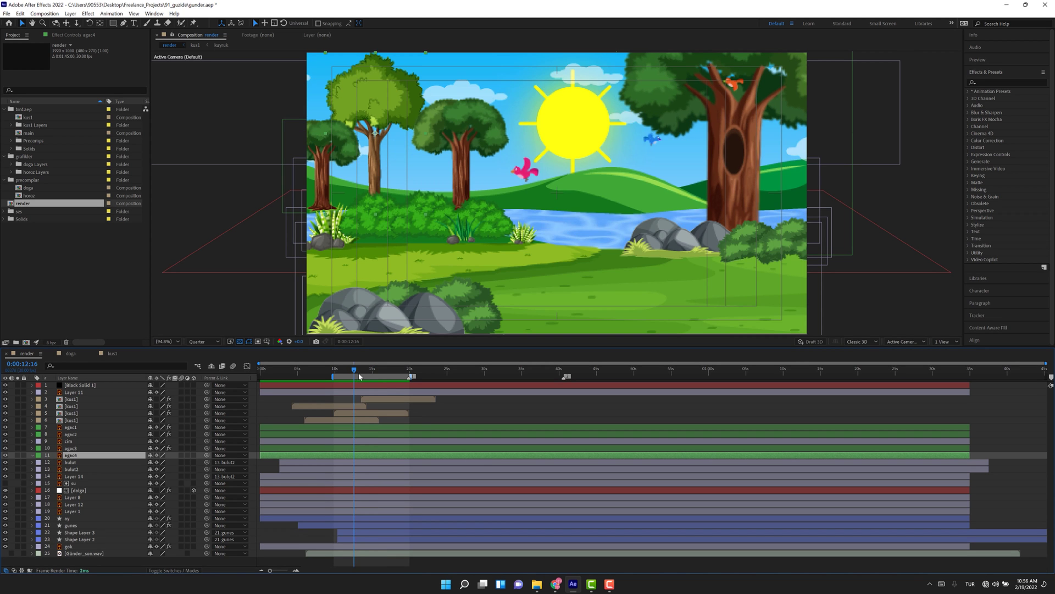
Step: Solo the agac4 tree layer and search Effects & Presets for 'cc bend'
{"action": "left_click", "coordinate": [77, 428]}
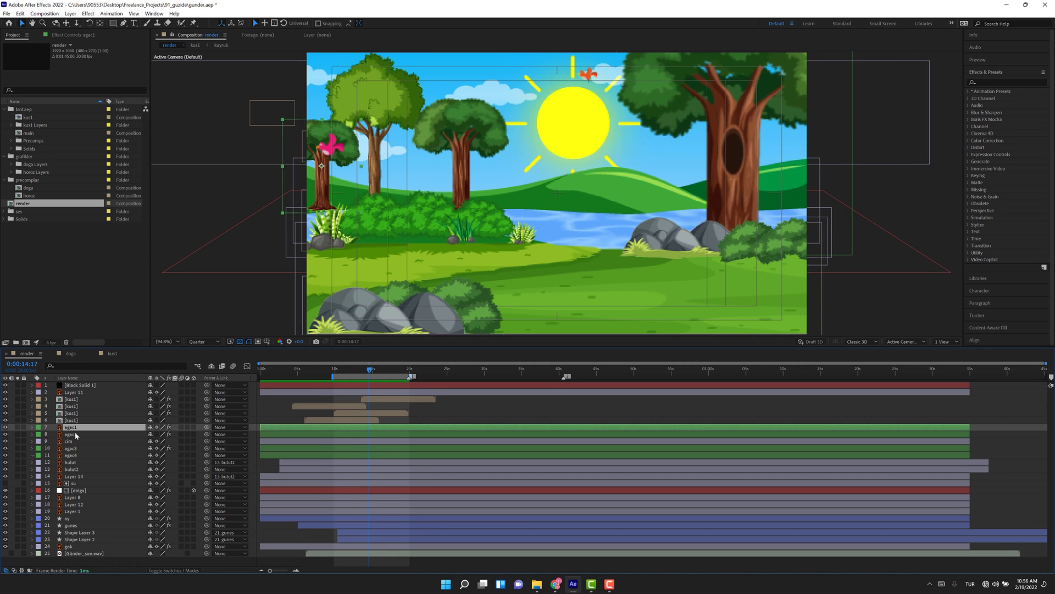
{"action": "left_click", "coordinate": [75, 435]}
{"action": "left_click", "coordinate": [71, 455]}
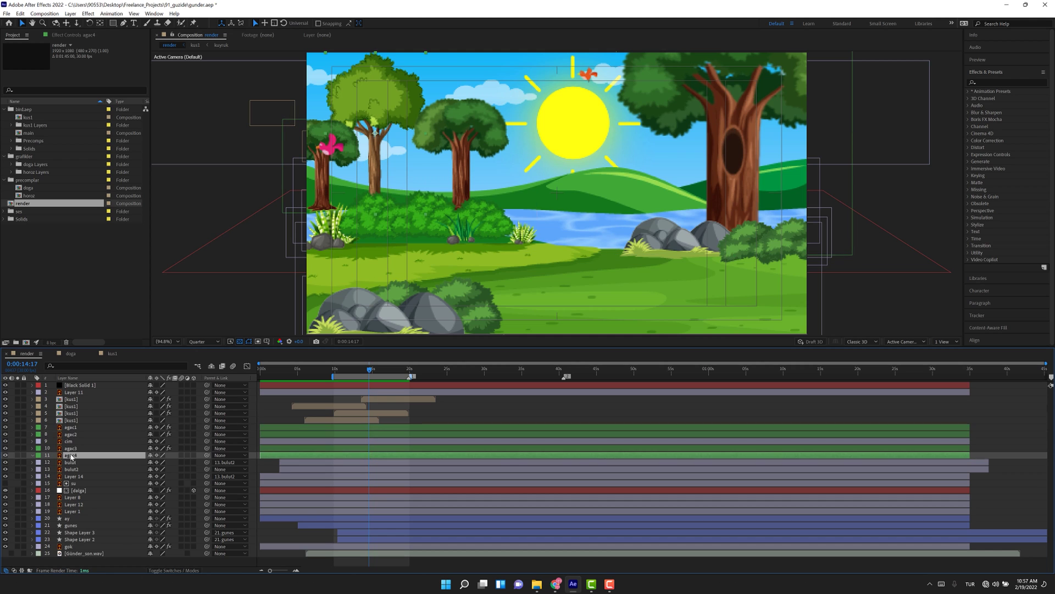
{"action": "left_click", "coordinate": [17, 455]}
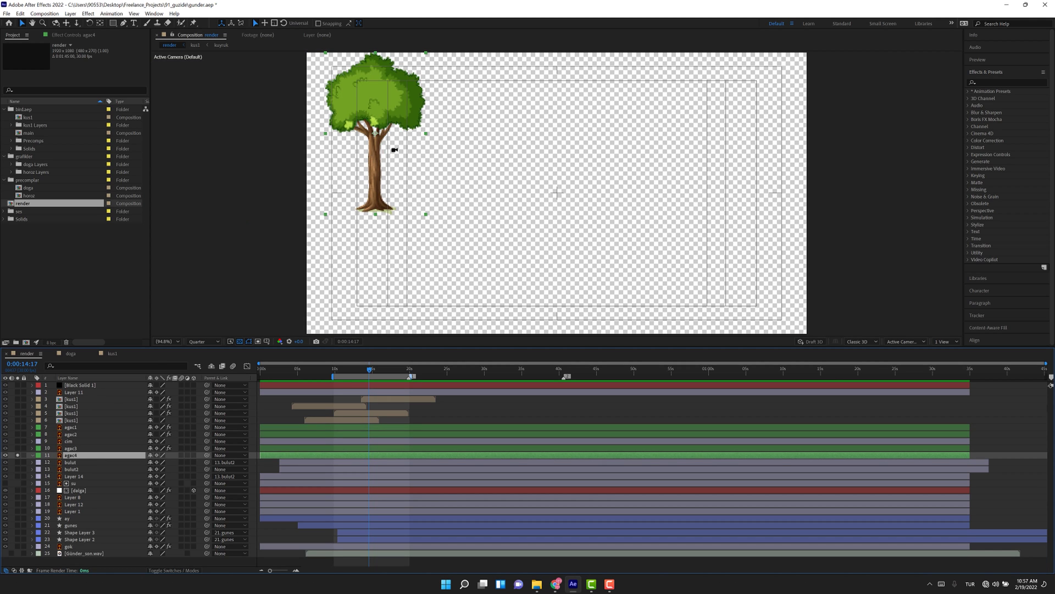
{"action": "left_click", "coordinate": [1008, 81]}
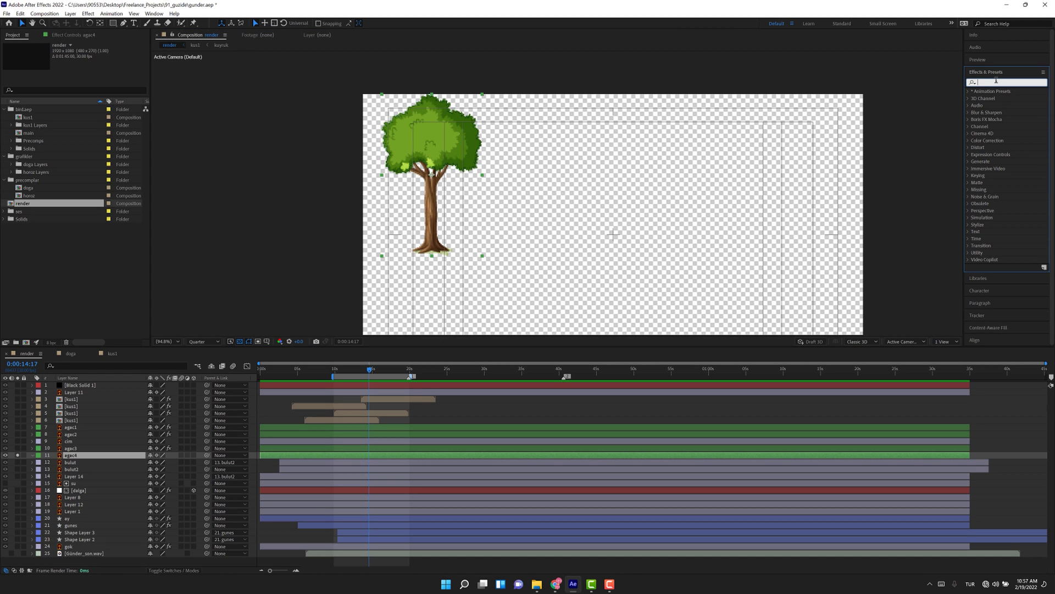
{"action": "type", "text": "cc bend"}
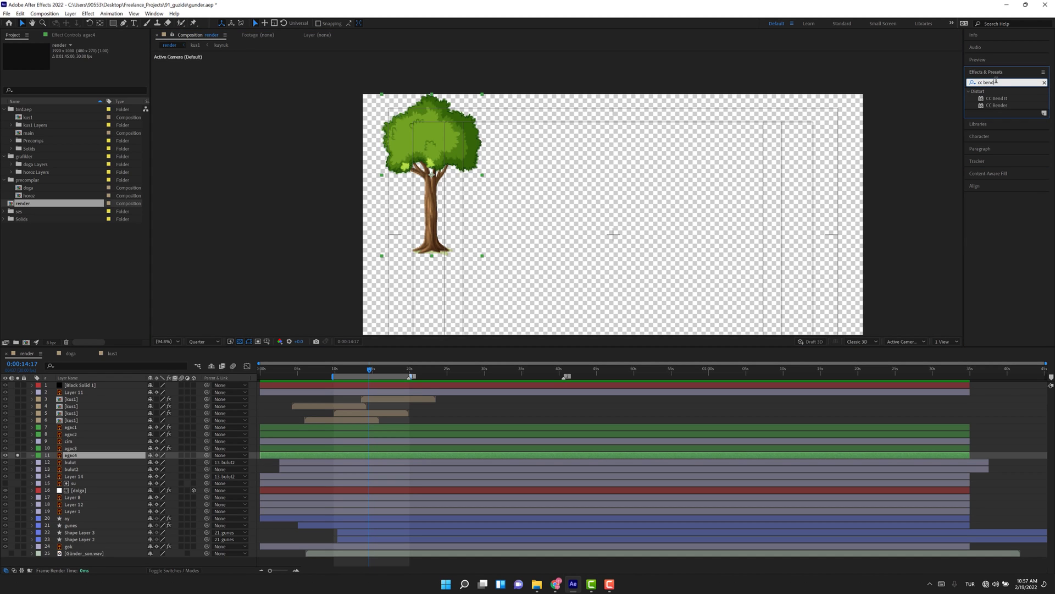
Step: Apply CC Bend It to agac4 and set its Start point at the trunk base
{"action": "left_click_drag", "start_coordinate": [1001, 99], "coordinate": [445, 152]}
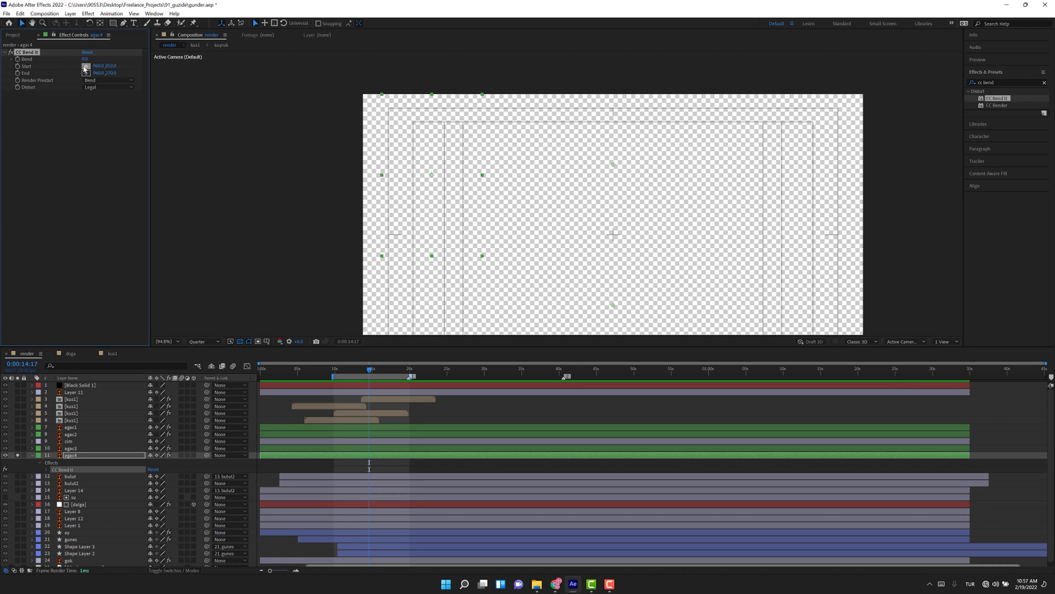
{"action": "left_click", "coordinate": [85, 69]}
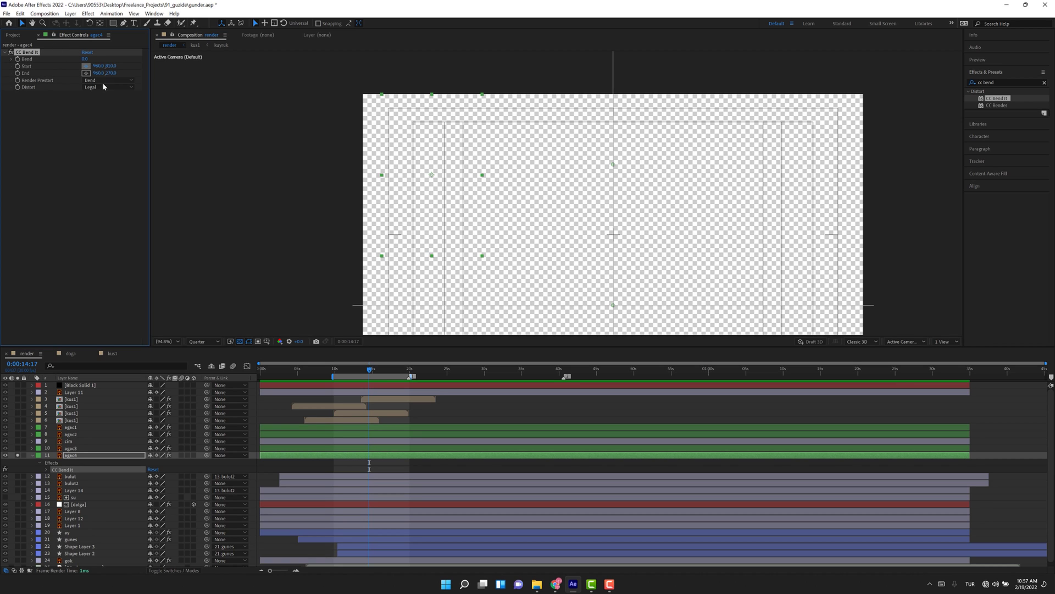
{"action": "left_click", "coordinate": [427, 295]}
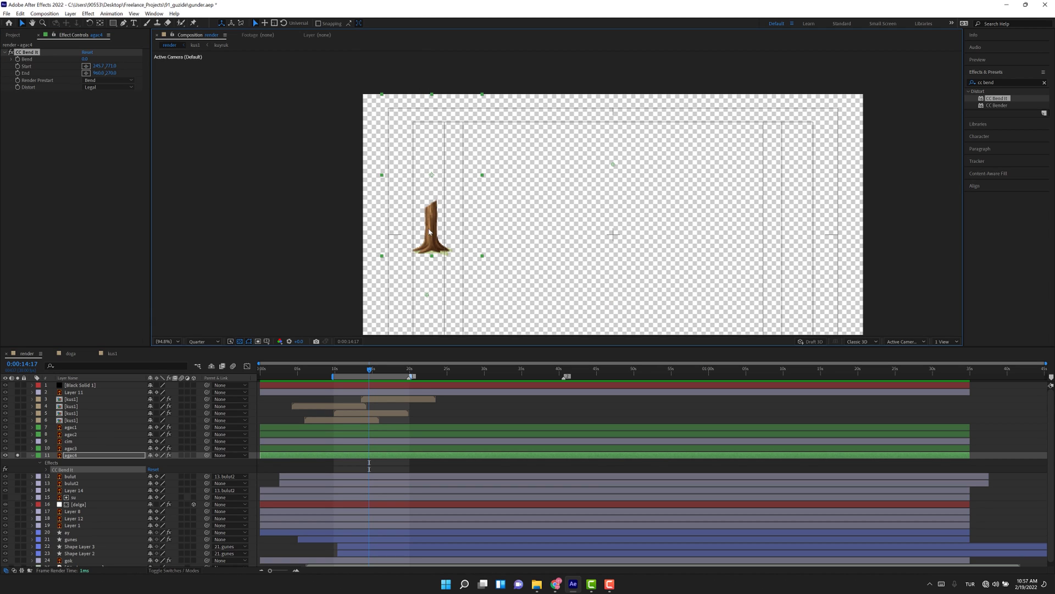
Step: Place the CC Bend It End point near the treetop, above the canopy
{"action": "left_click", "coordinate": [86, 72]}
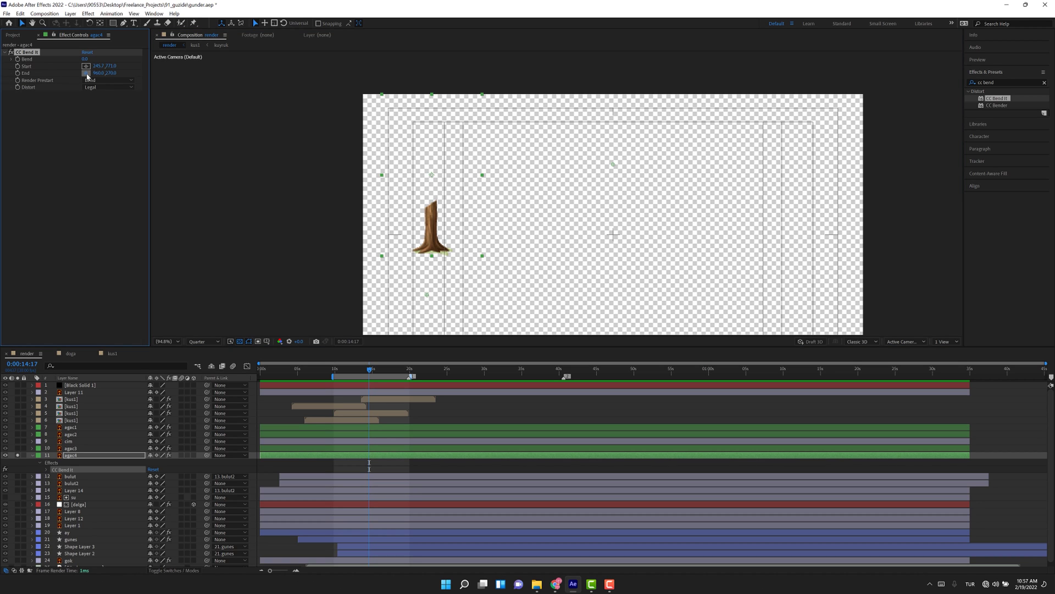
{"action": "left_click", "coordinate": [430, 100]}
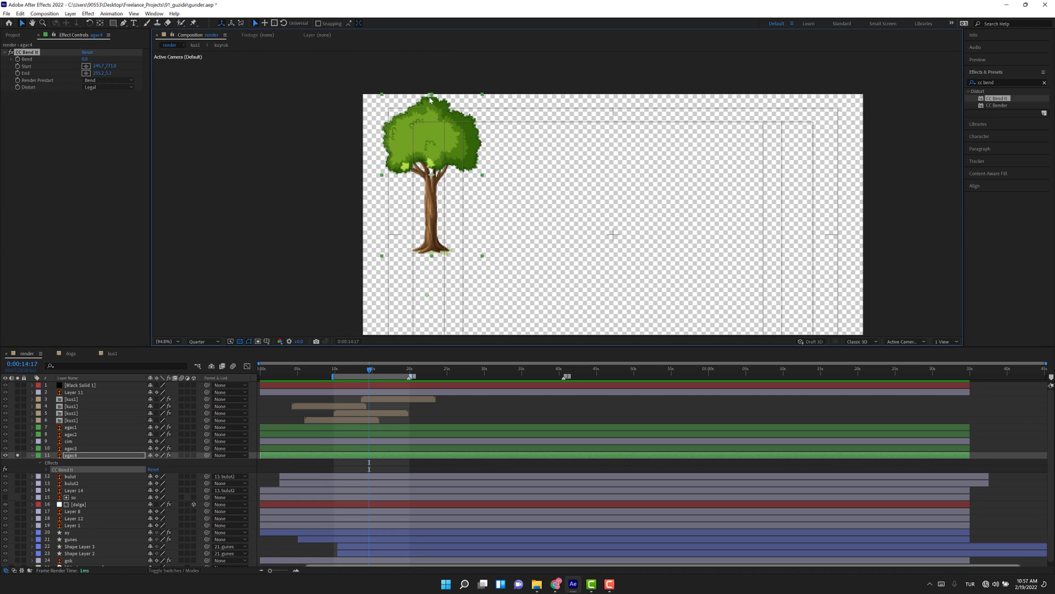
{"action": "left_click_drag", "start_coordinate": [430, 83], "coordinate": [430, 83]}
{"action": "left_click_drag", "start_coordinate": [433, 134], "coordinate": [429, 62]}
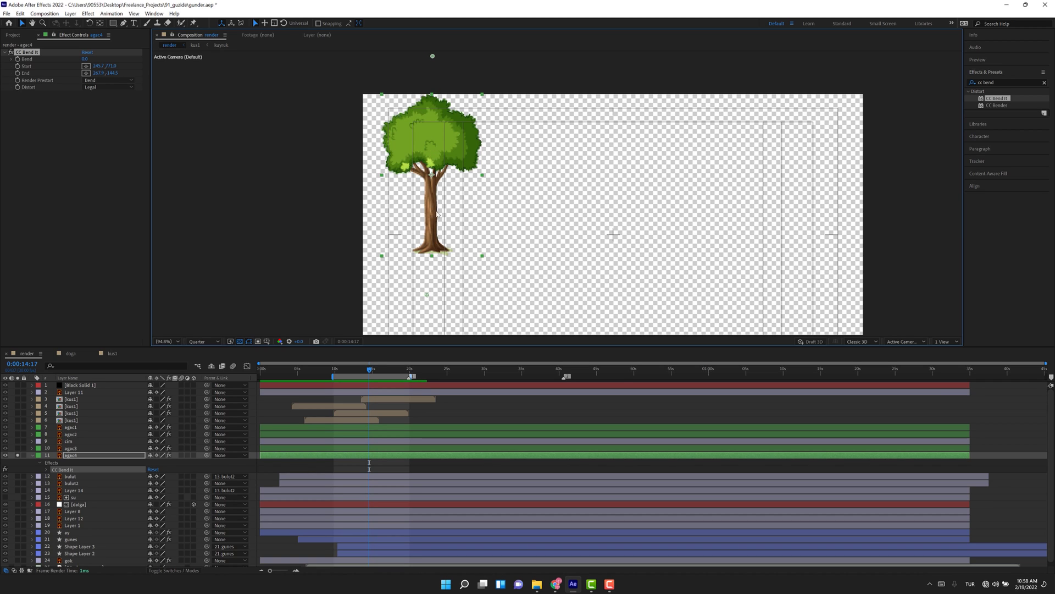
Step: Hide the transparency grid and reposition the CC Bend It Start point on the trunk
{"action": "left_click", "coordinate": [32, 75]}
{"action": "scroll", "coordinate": [427, 299], "scroll_direction": "up", "scroll_amount": 3}
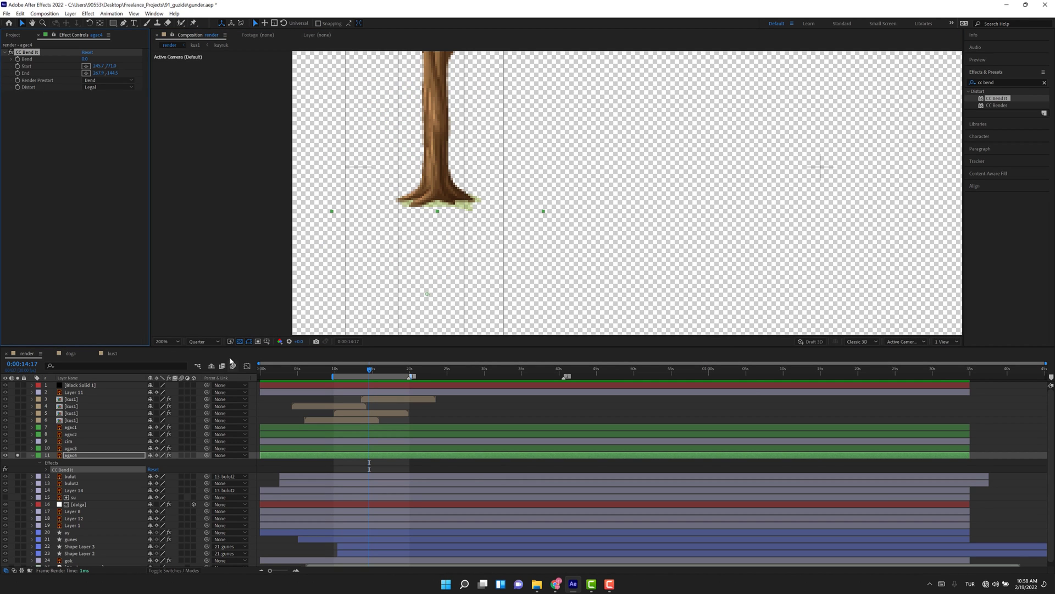
{"action": "scroll", "coordinate": [234, 347], "scroll_direction": "down", "scroll_amount": 1}
{"action": "left_click", "coordinate": [241, 342]}
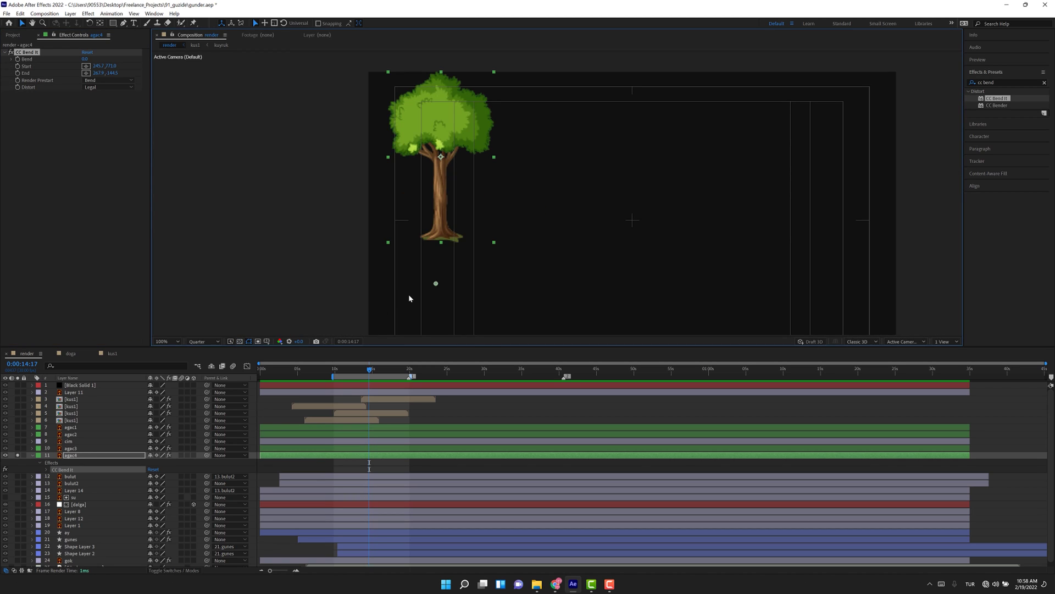
{"action": "left_click_drag", "start_coordinate": [436, 285], "coordinate": [437, 266]}
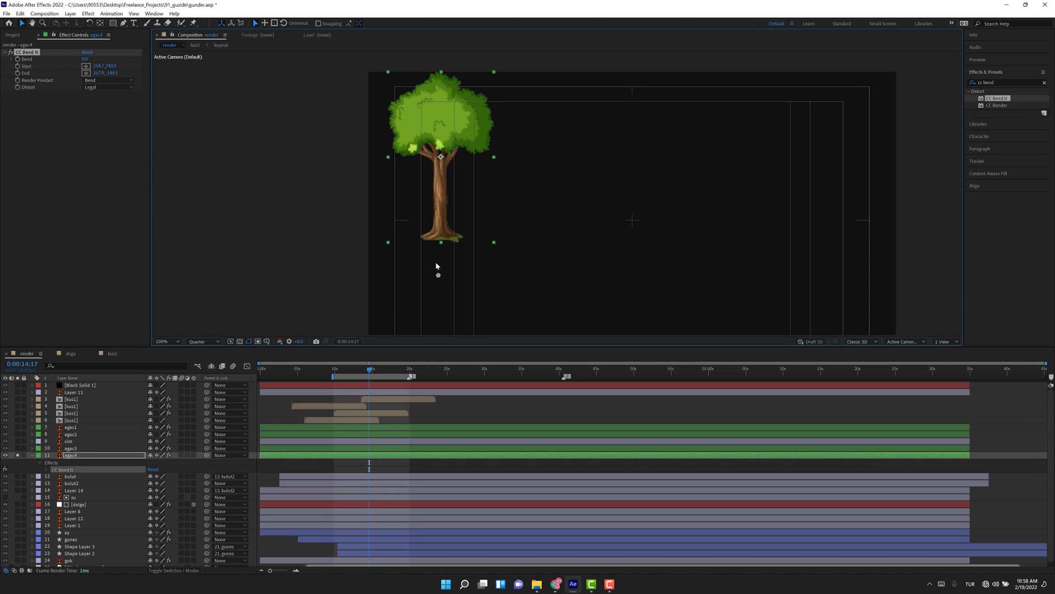
{"action": "left_click_drag", "start_coordinate": [440, 228], "coordinate": [441, 266]}
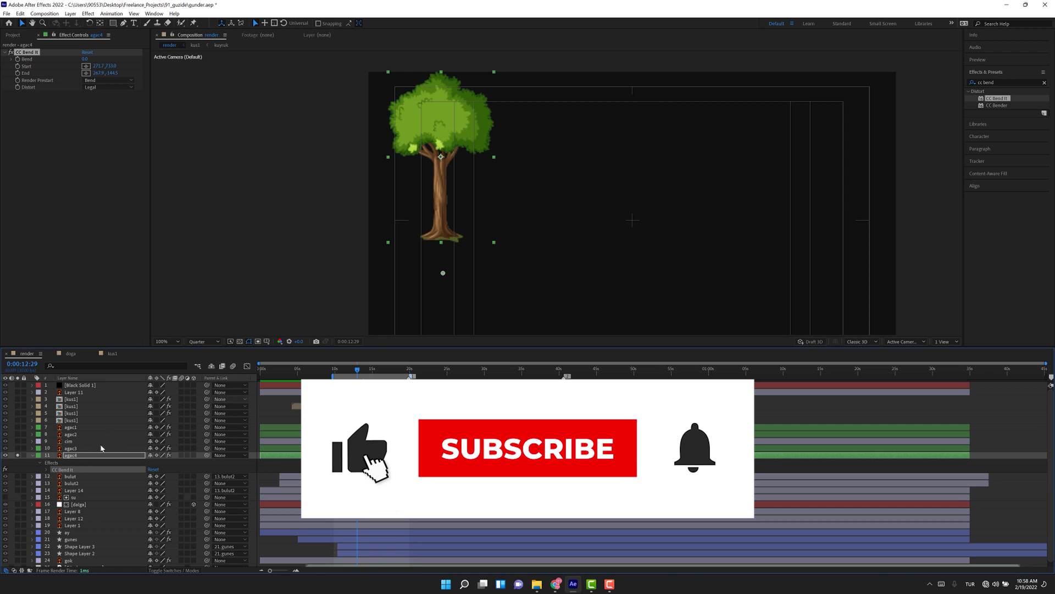
Step: Reveal the animated Bend property and move its keyframe to 15 seconds
{"action": "left_click", "coordinate": [55, 114]}
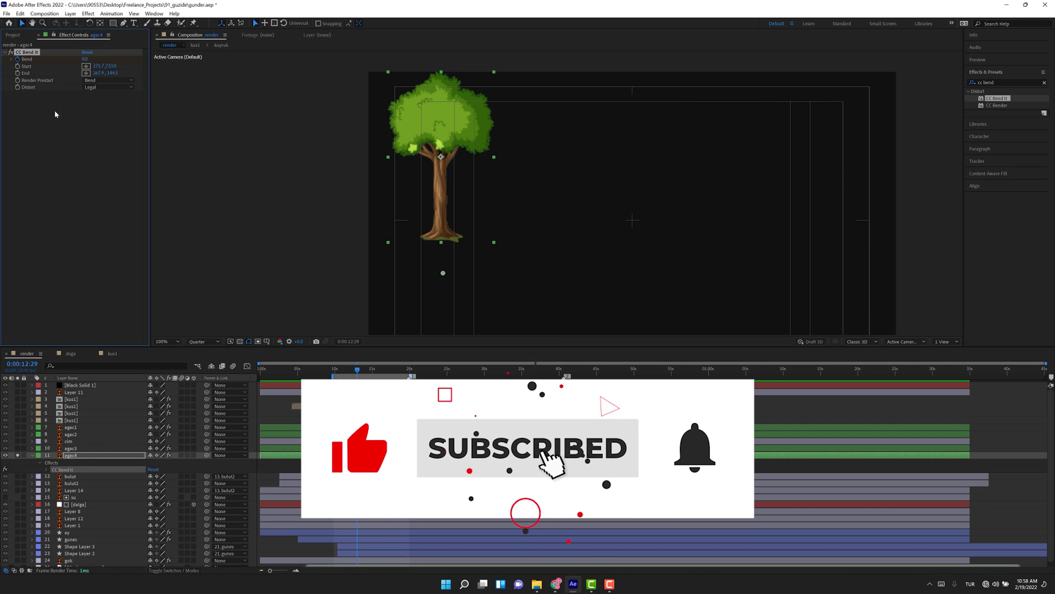
{"action": "key", "text": "u"}
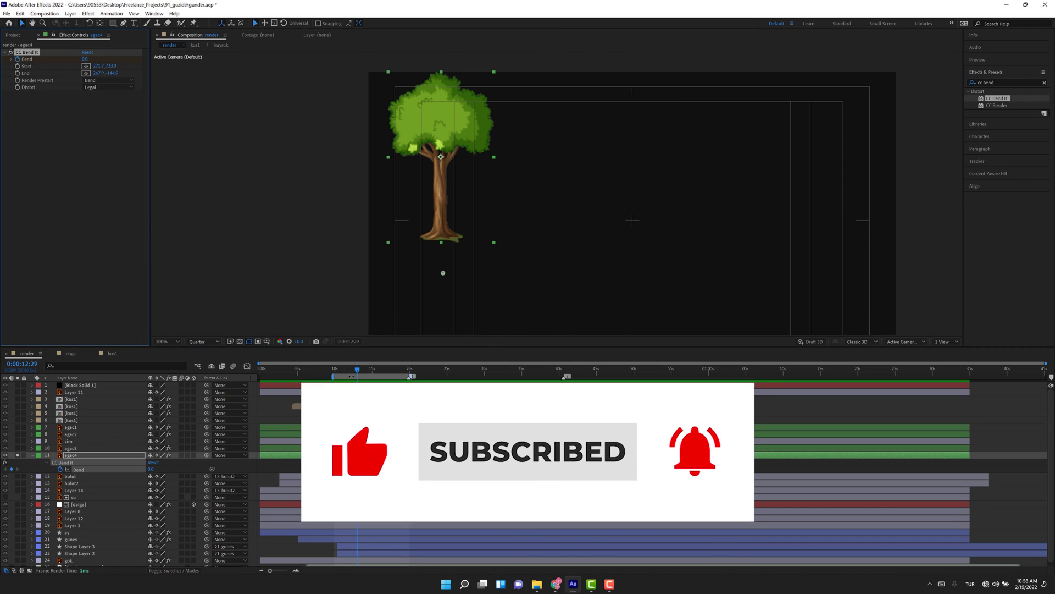
{"action": "left_click_drag", "start_coordinate": [358, 369], "coordinate": [373, 373]}
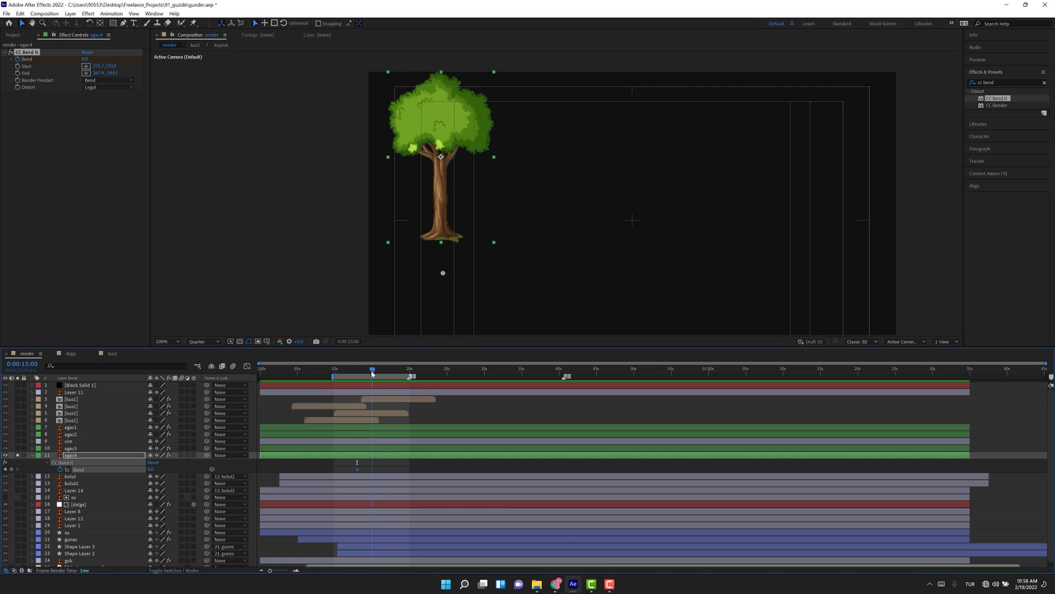
{"action": "left_click_drag", "start_coordinate": [357, 471], "coordinate": [372, 469]}
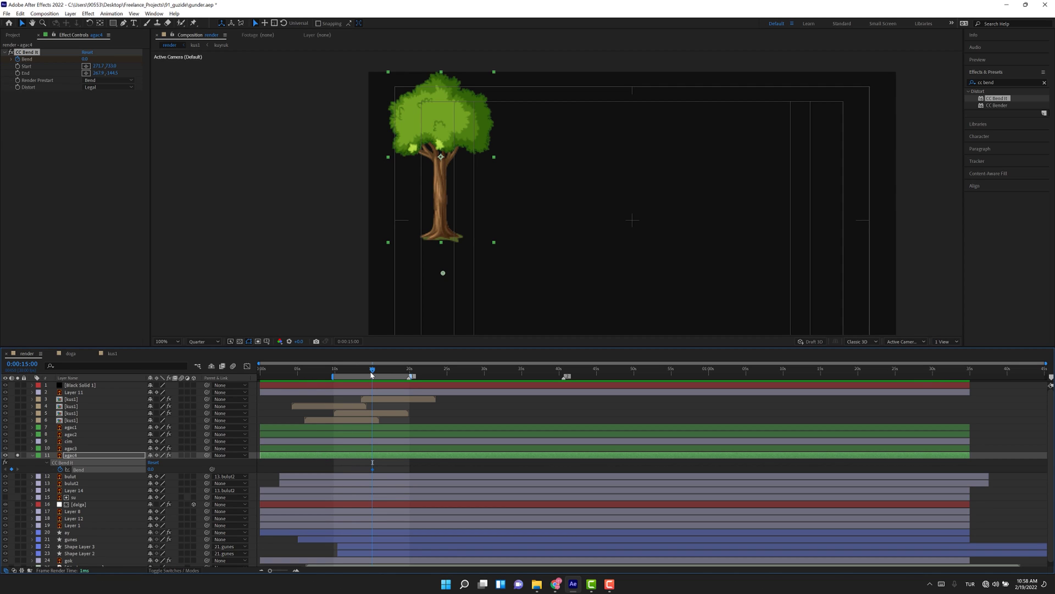
{"action": "left_click_drag", "start_coordinate": [372, 374], "coordinate": [364, 373]}
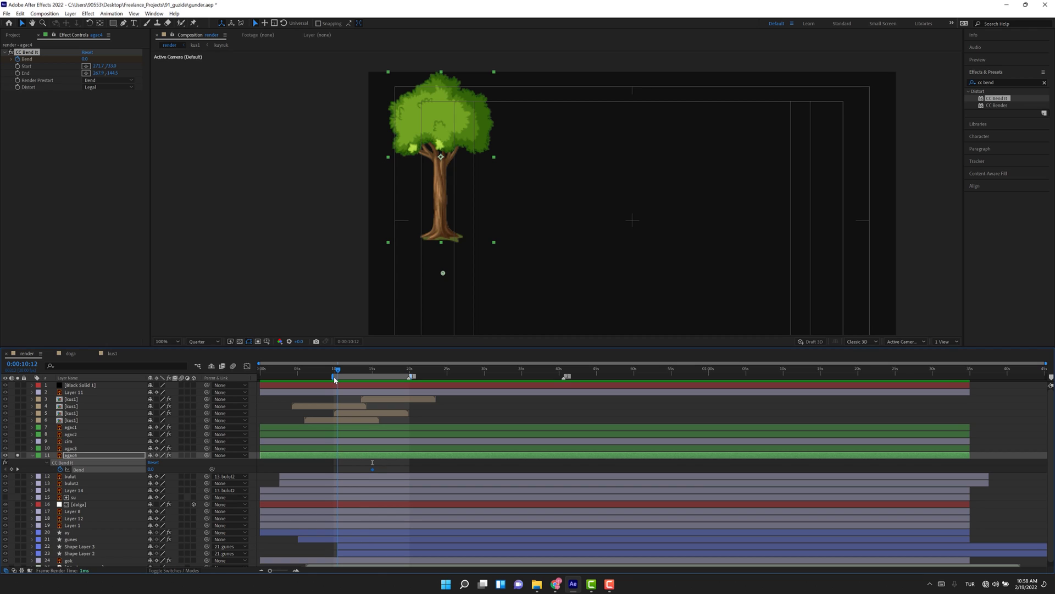
Step: At 0:00:10:00, keyframe the CC Bend It Bend amount at -2.0
{"action": "left_click", "coordinate": [35, 367]}
{"action": "type", "text": "1000"}
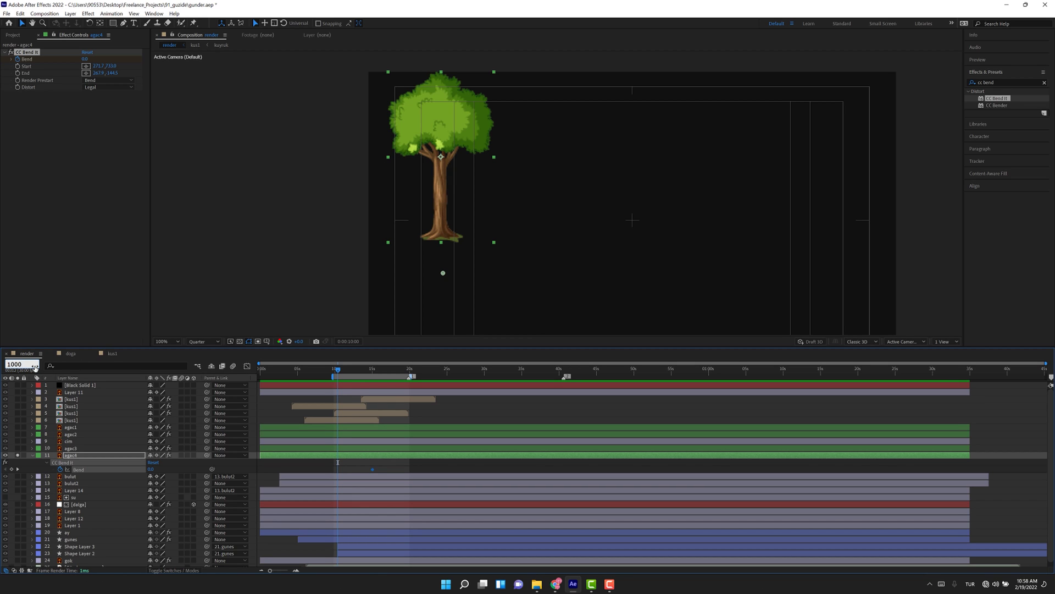
{"action": "key", "text": "Return"}
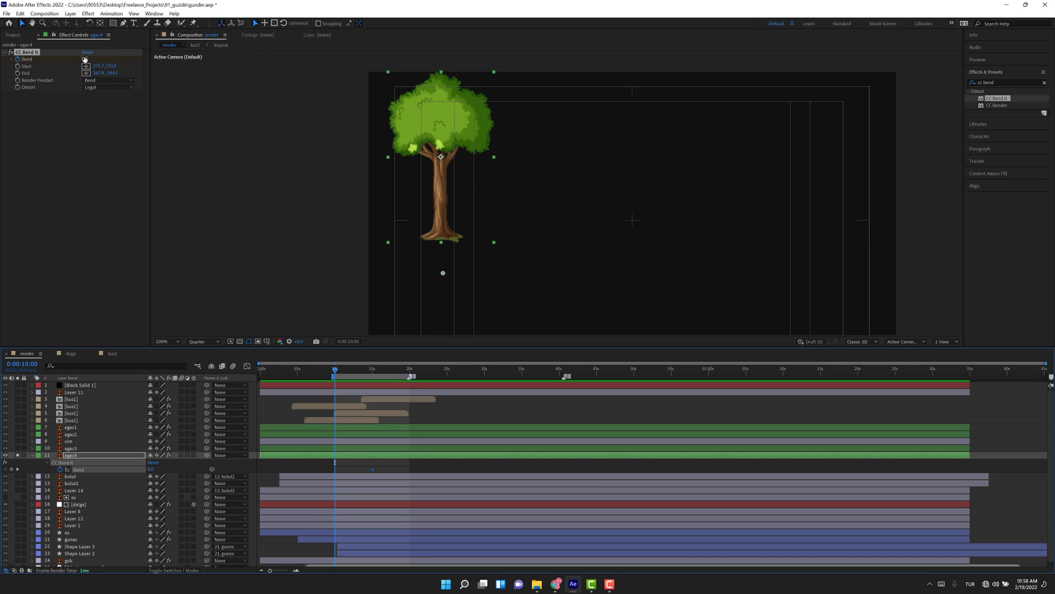
{"action": "left_click_drag", "start_coordinate": [84, 59], "coordinate": [91, 61]}
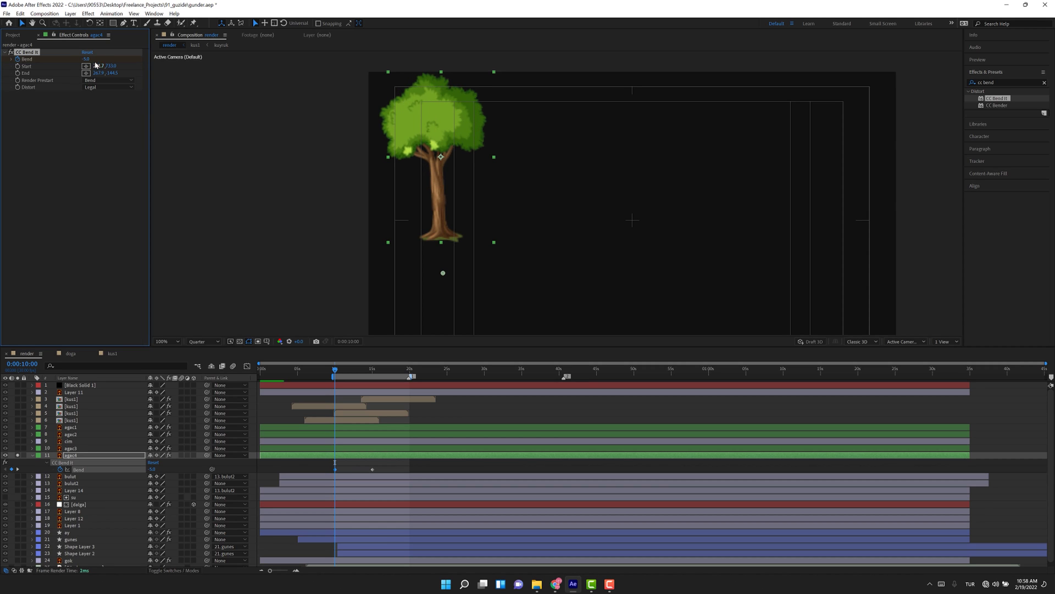
{"action": "left_click", "coordinate": [89, 59]}
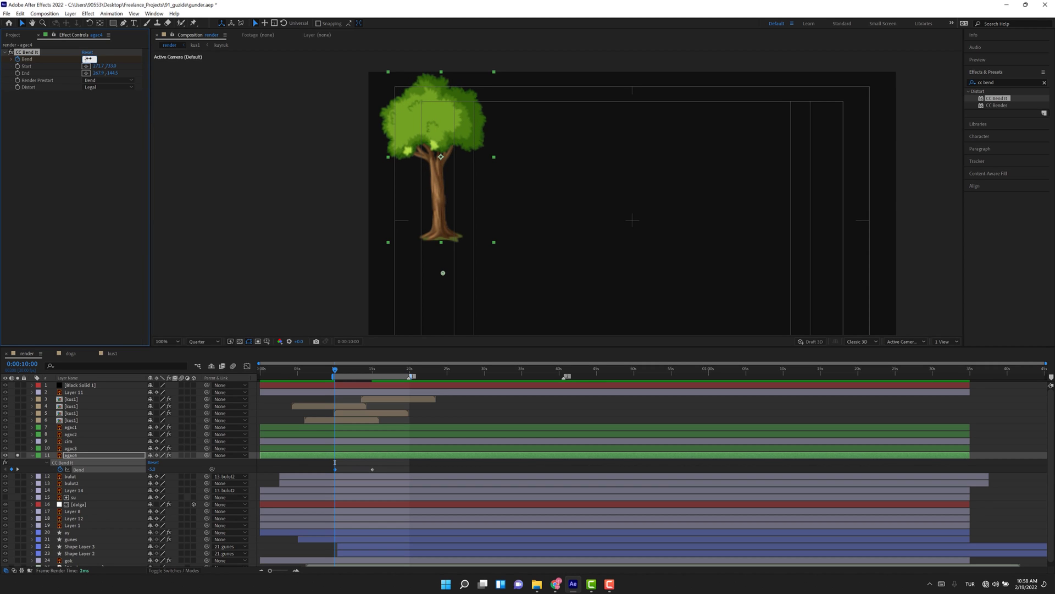
{"action": "type", "text": "-2"}
{"action": "key", "text": "Return"}
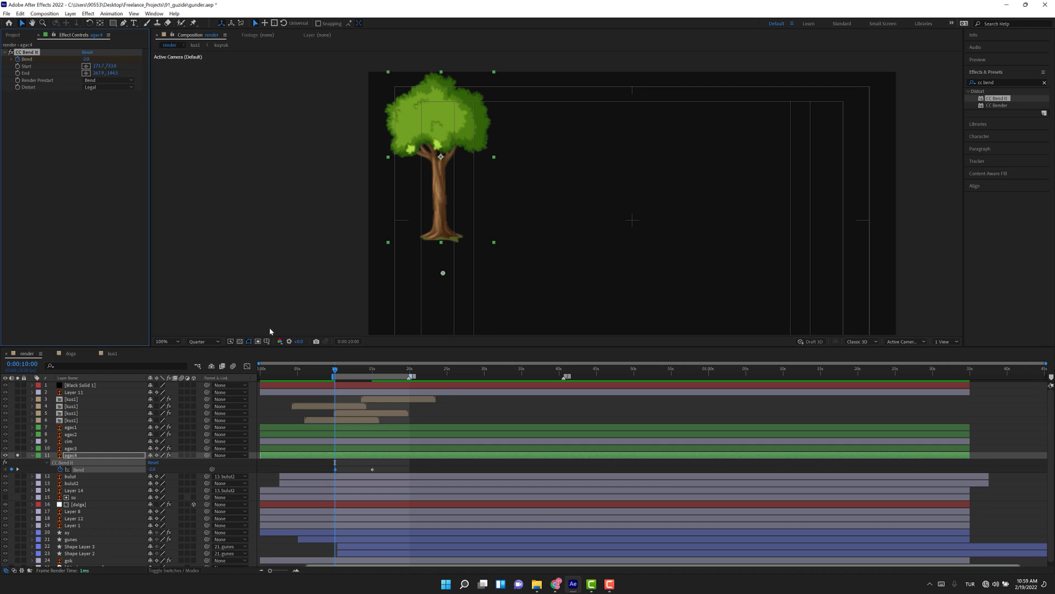
Step: Set the Bend amount to 2.0 at the 15-second keyframe
{"action": "left_click", "coordinate": [17, 470]}
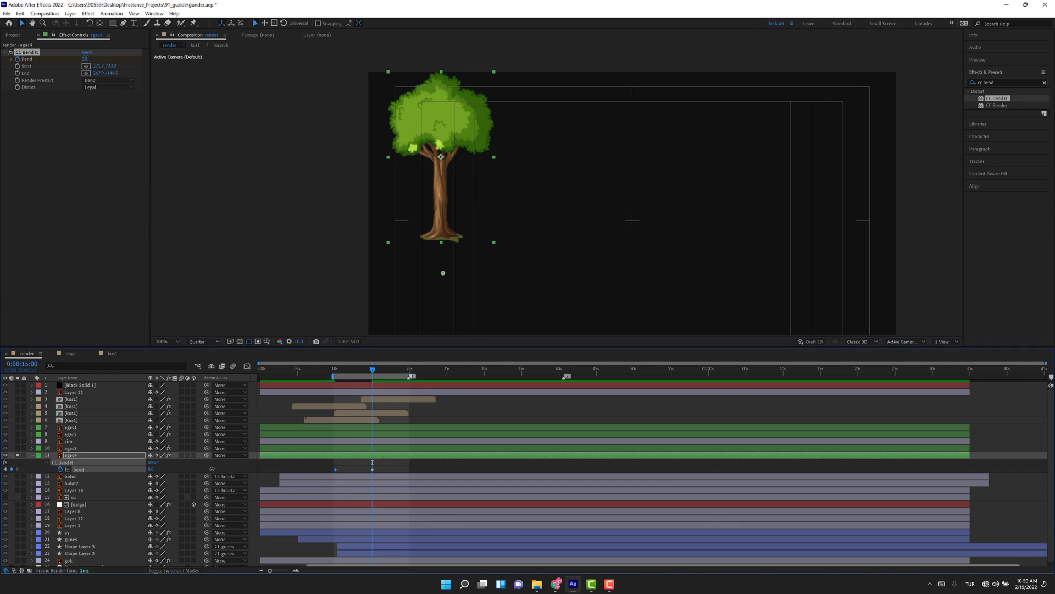
{"action": "left_click", "coordinate": [86, 59]}
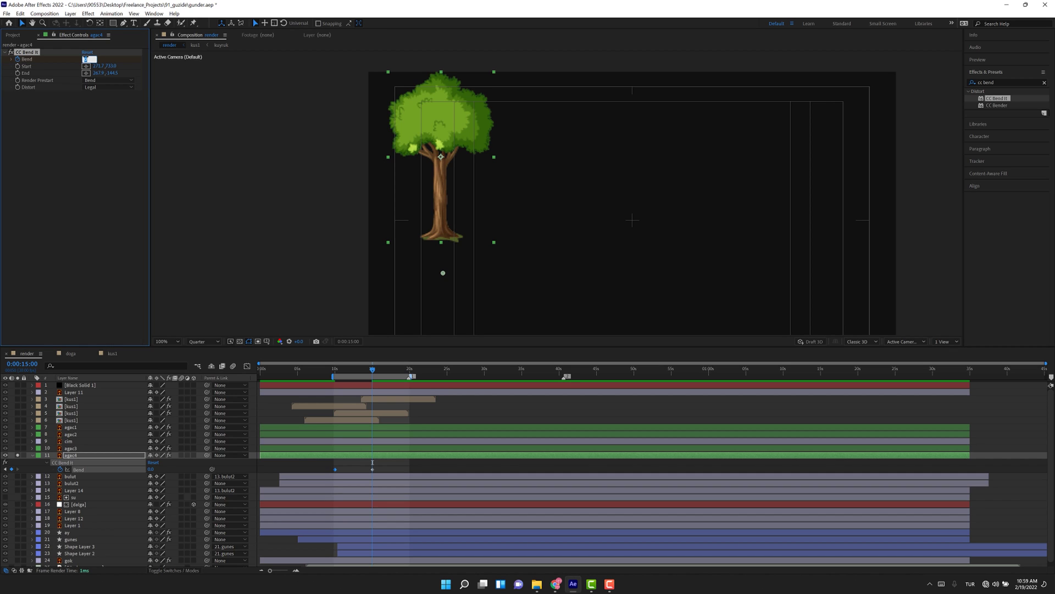
{"action": "key", "text": "Return"}
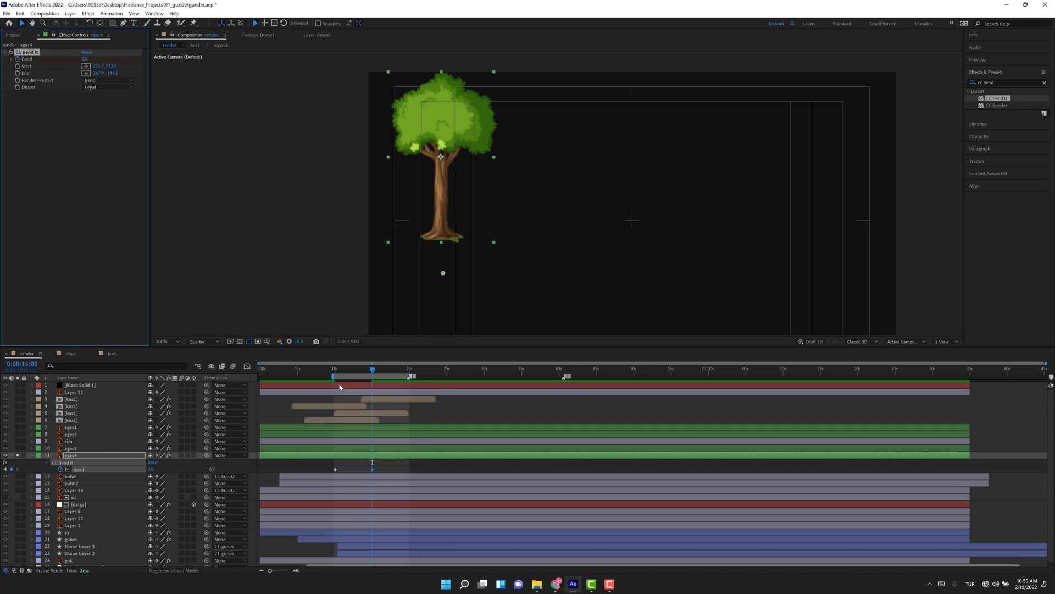
Step: Paste a -2.0 Bend keyframe at 0:00:20:00
{"action": "left_click", "coordinate": [21, 364]}
{"action": "type", "text": "20"}
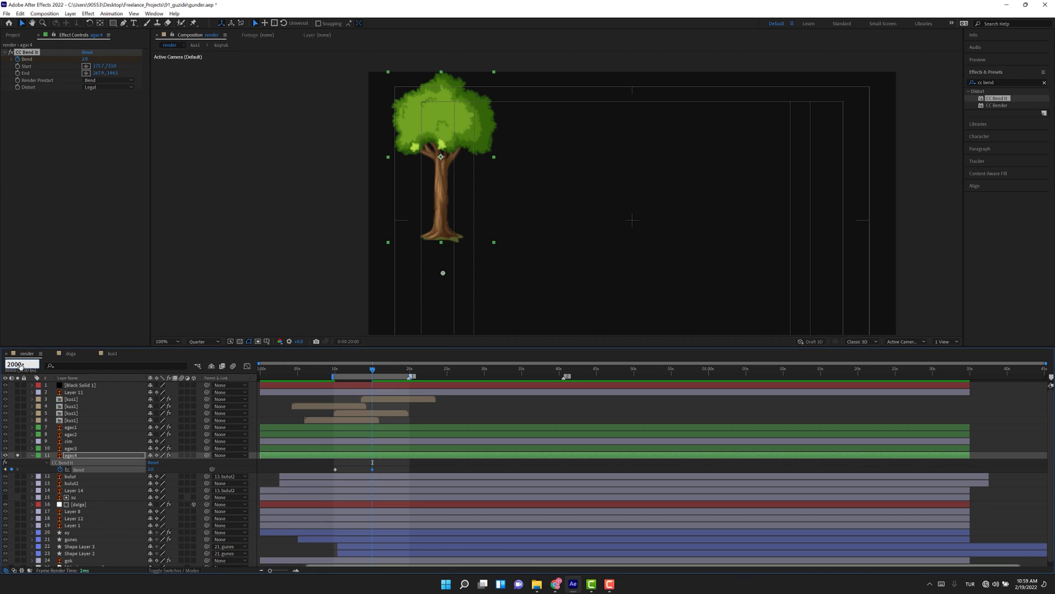
{"action": "key", "text": "Return"}
{"action": "mouse_move", "coordinate": [336, 472]}
{"action": "key", "text": "ctrl+v"}
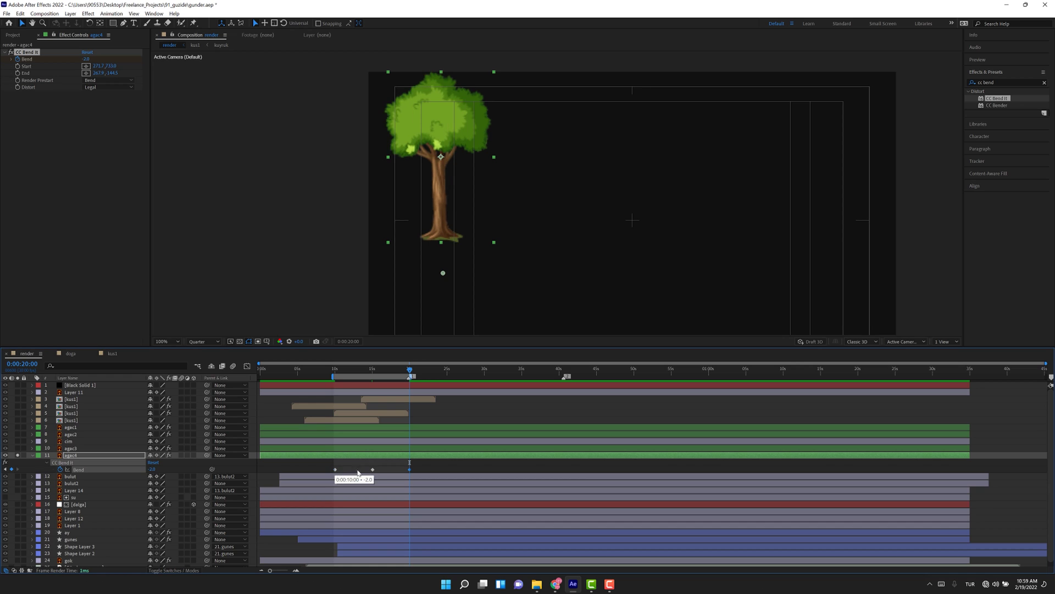
Step: Apply Easy Ease to all three Bend keyframes
{"action": "left_click_drag", "start_coordinate": [419, 466], "coordinate": [327, 473]}
{"action": "right_click", "coordinate": [333, 471]}
{"action": "mouse_move", "coordinate": [406, 463]}
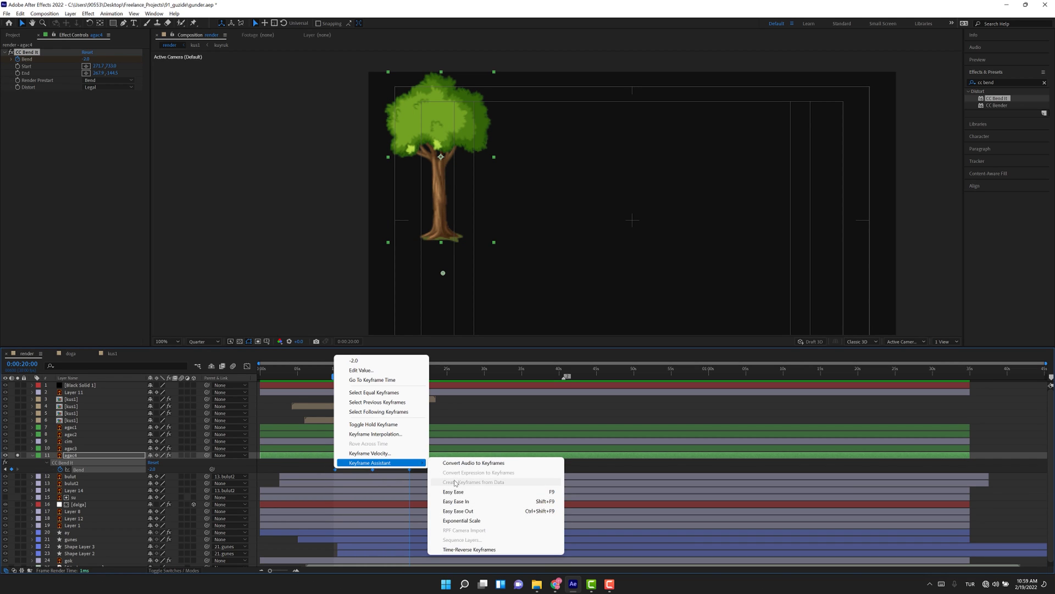
{"action": "left_click", "coordinate": [454, 492]}
Step: Scrub through the sway, then return to the first Bend keyframe
{"action": "left_click_drag", "start_coordinate": [340, 372], "coordinate": [389, 372]}
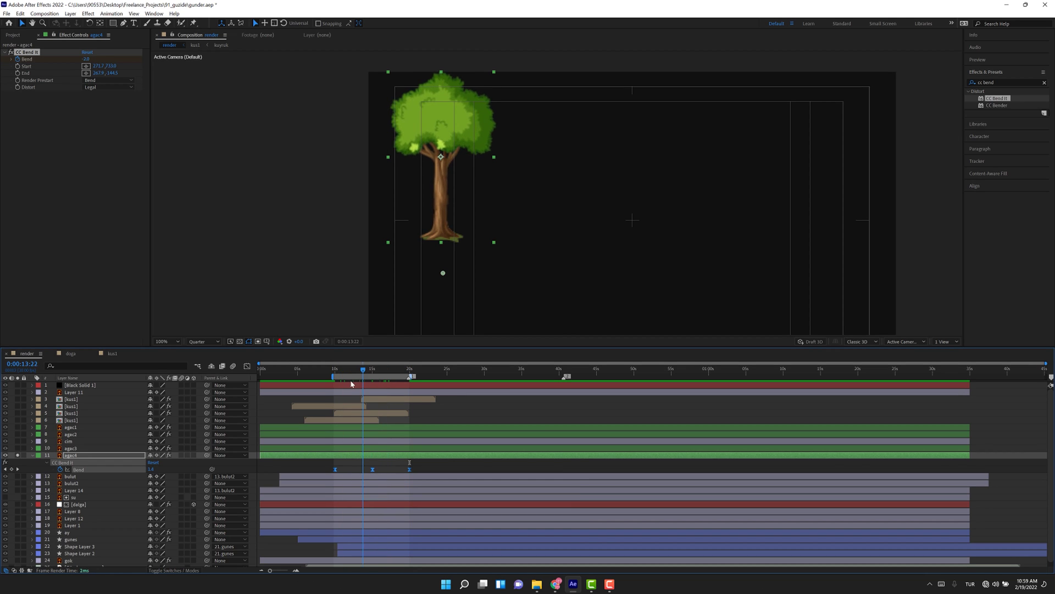
{"action": "left_click", "coordinate": [337, 372]}
{"action": "key", "text": "j"}
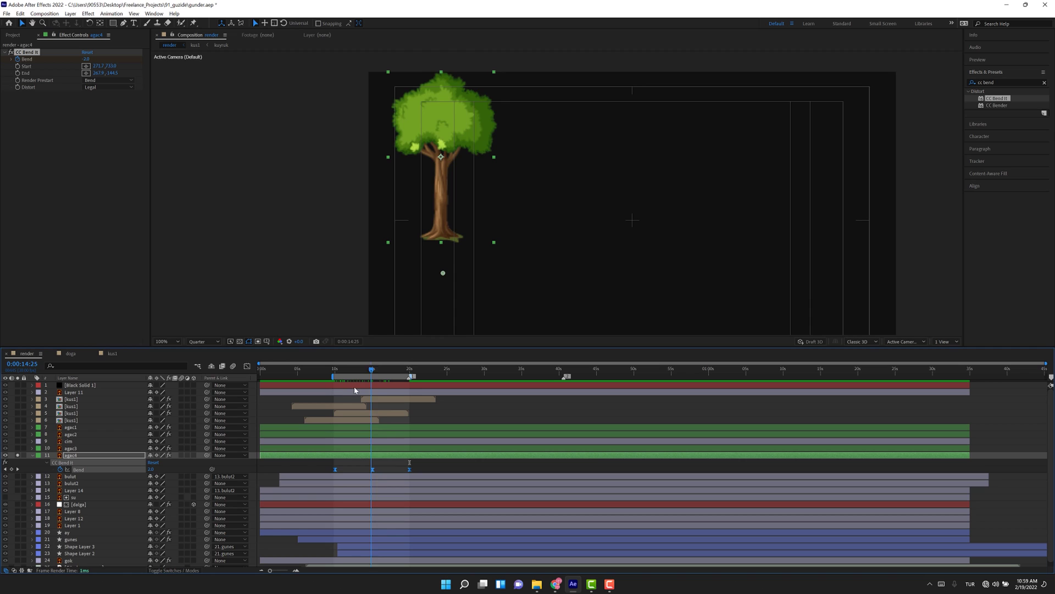
{"action": "key", "text": "space"}
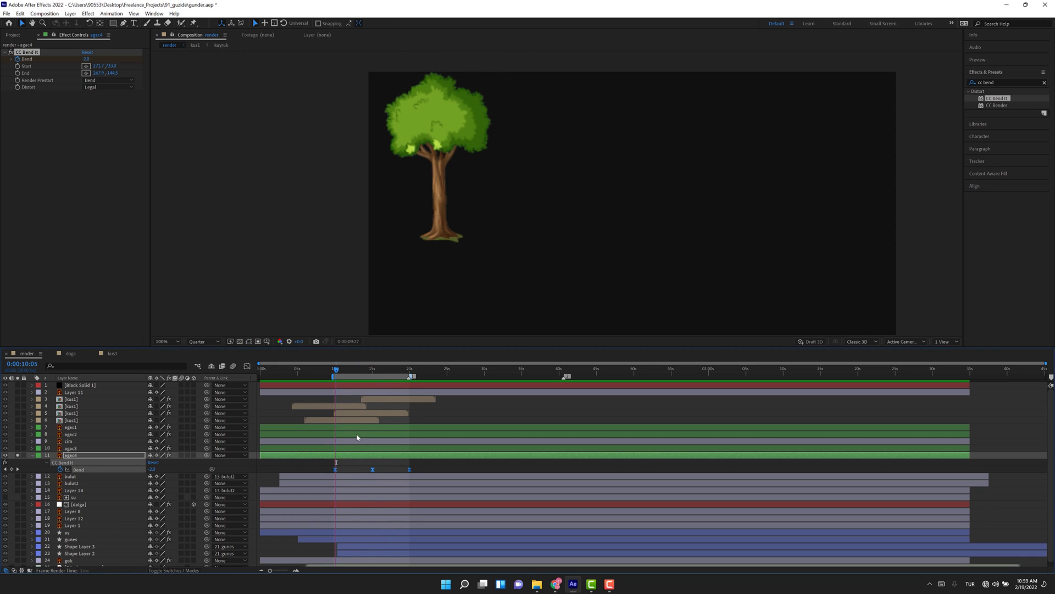
{"action": "key", "text": "space"}
{"action": "key", "text": "space"}
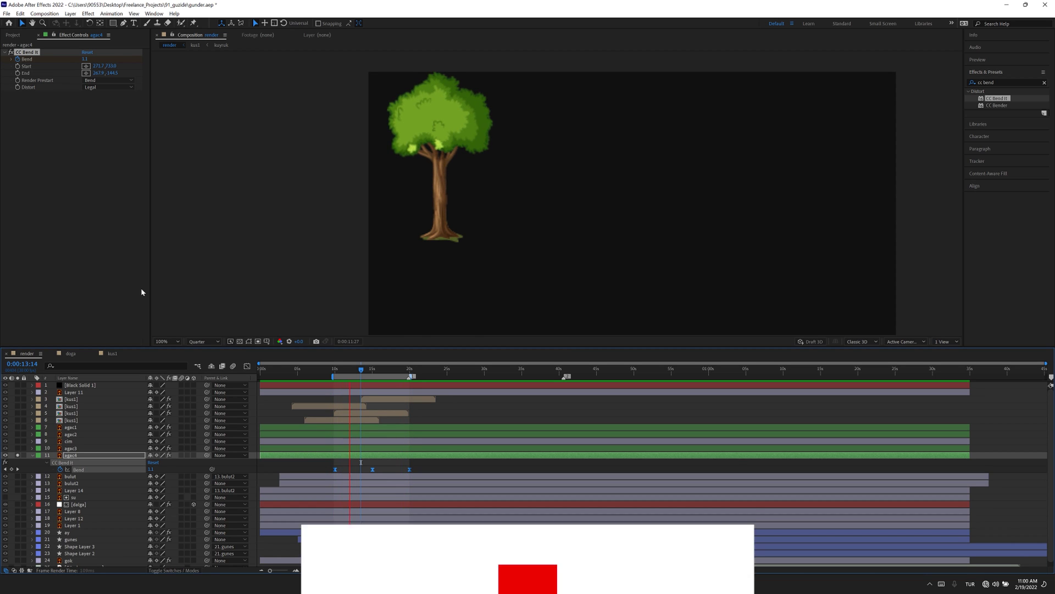
Step: Stop the preview playback with the tree paused mid-sway
{"action": "key", "text": "space"}
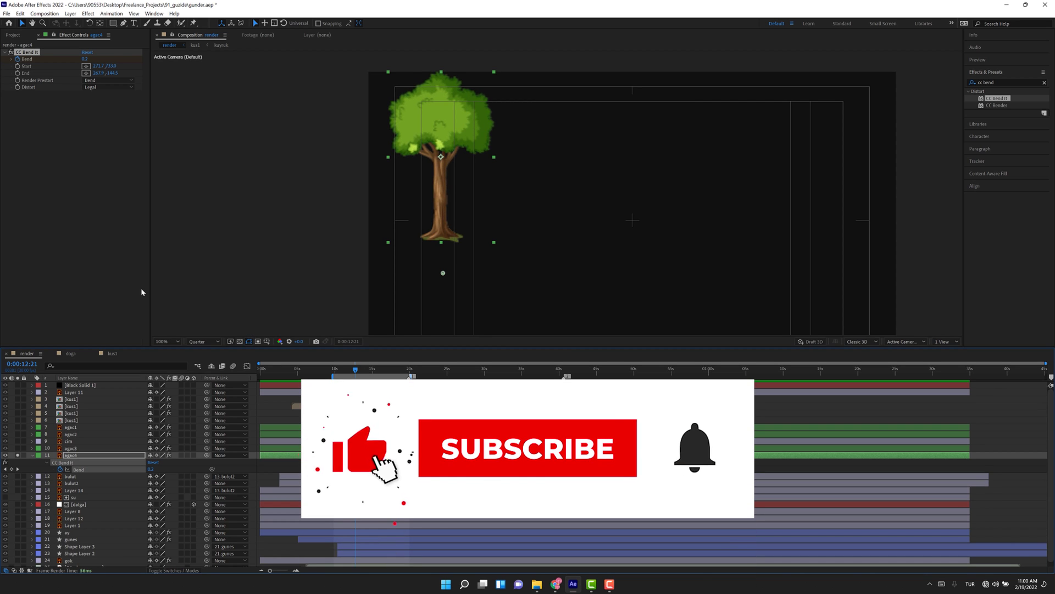